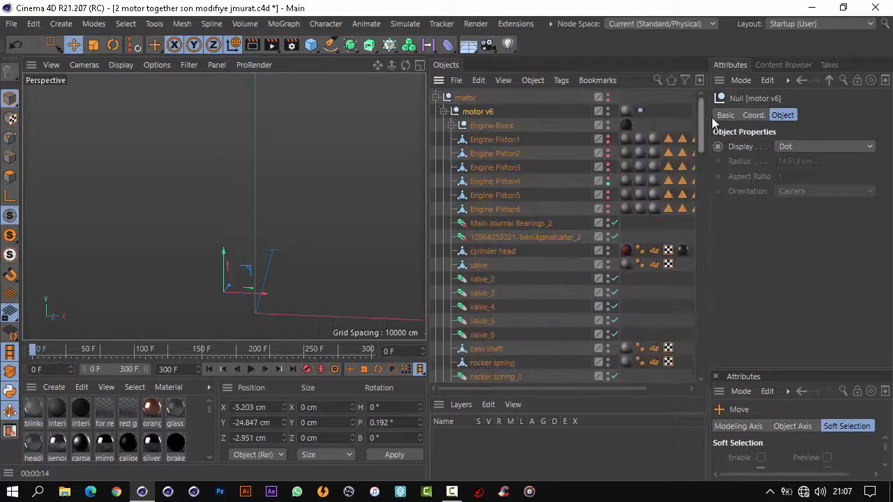
# Examine the object hierarchies inside motor v6 and motor v8, including the Blower/pulleys group
pyautogui.click(453, 127)
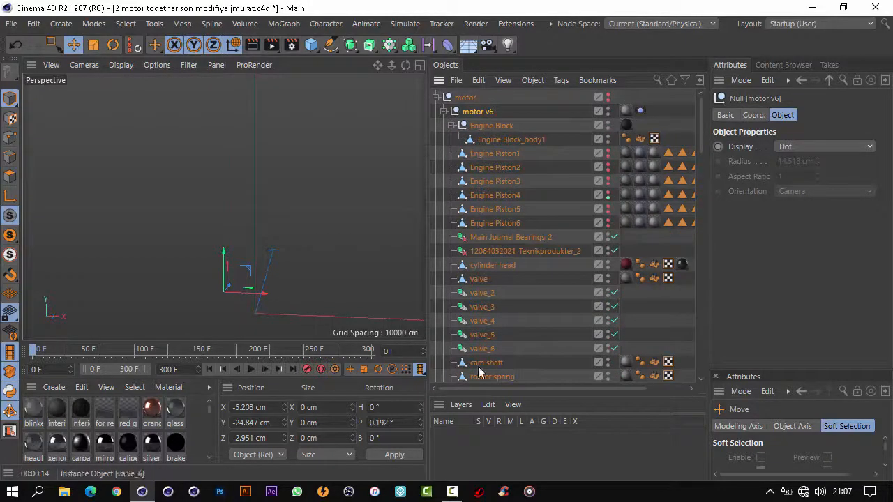
pyautogui.click(443, 111)
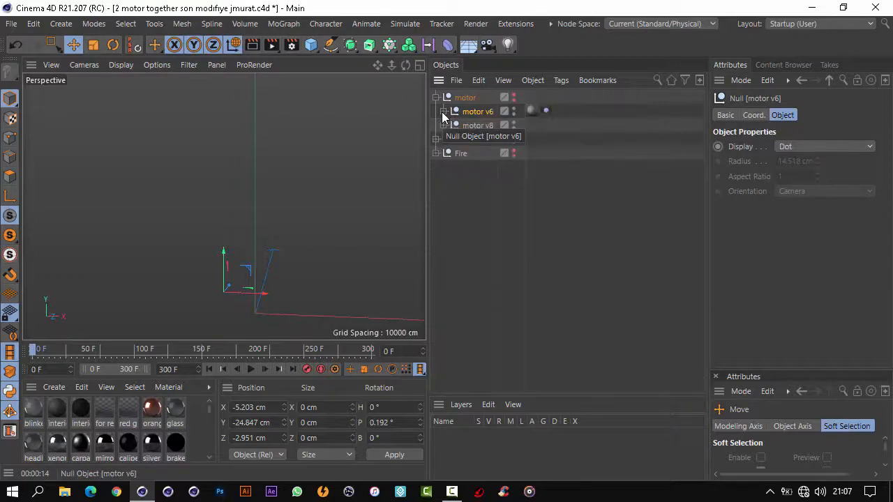
pyautogui.click(443, 126)
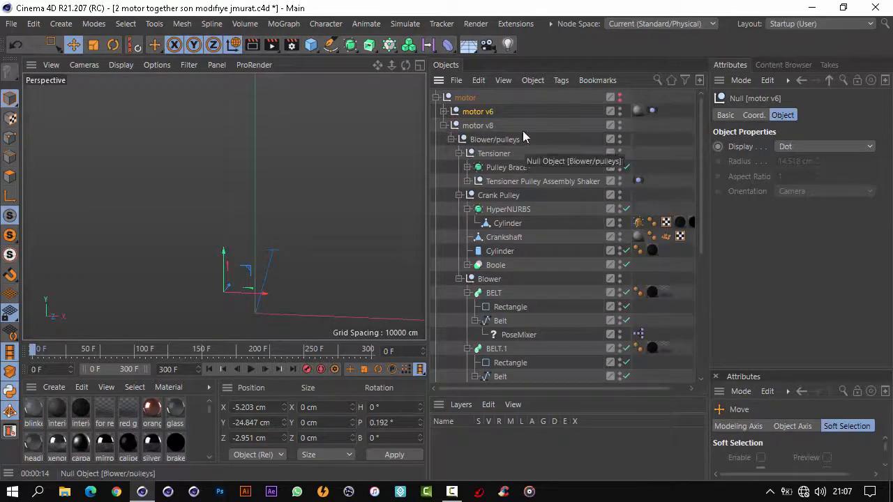
pyautogui.click(499, 296)
pyautogui.moveTo(702, 247)
pyautogui.mouseDown()
pyautogui.moveTo(710, 374)
pyautogui.moveTo(700, 235)
pyautogui.mouseUp()
pyautogui.click(451, 212)
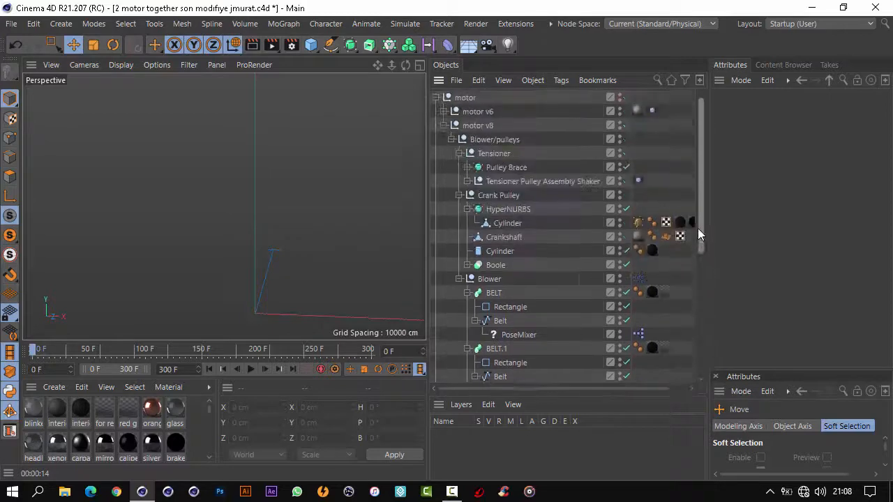
pyautogui.click(450, 140)
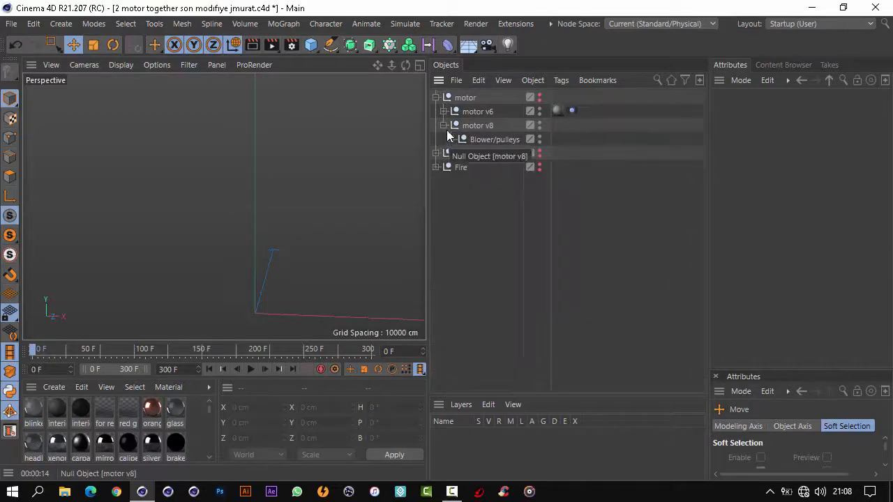
pyautogui.click(444, 126)
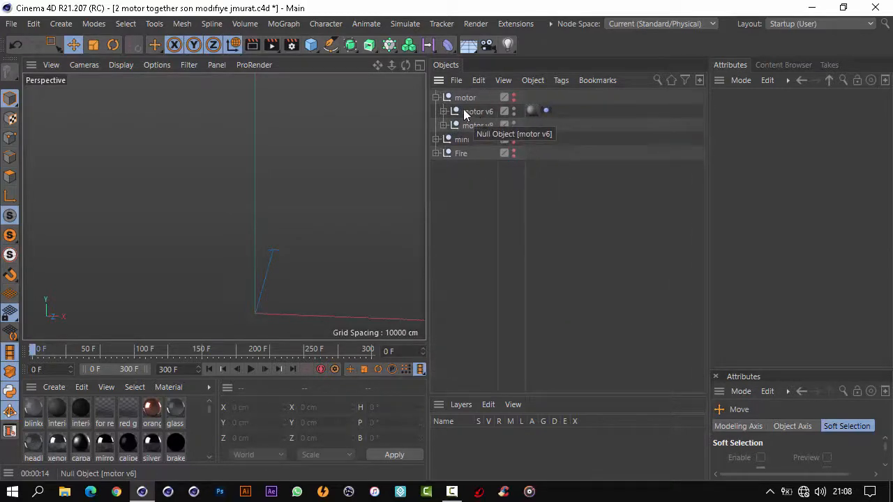
# Make the motor group visible, play its animation and frame the whole engine in the perspective view
pyautogui.click(436, 97)
pyautogui.click(496, 97)
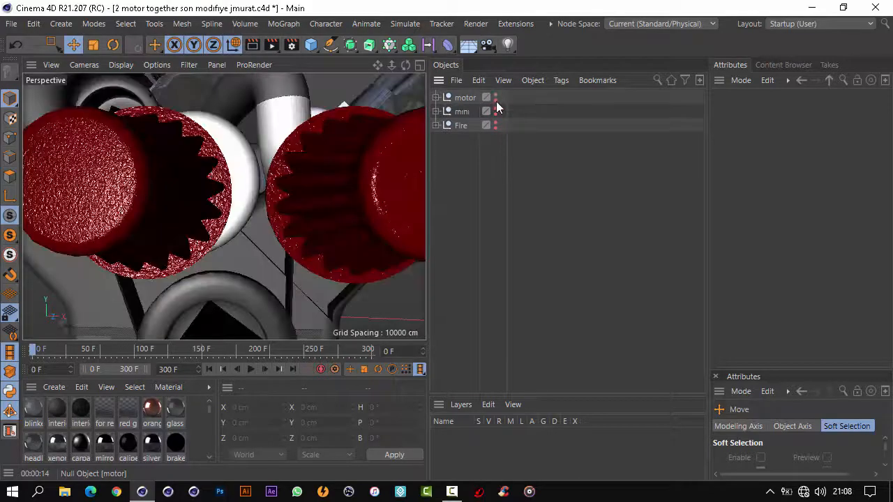
pyautogui.click(250, 370)
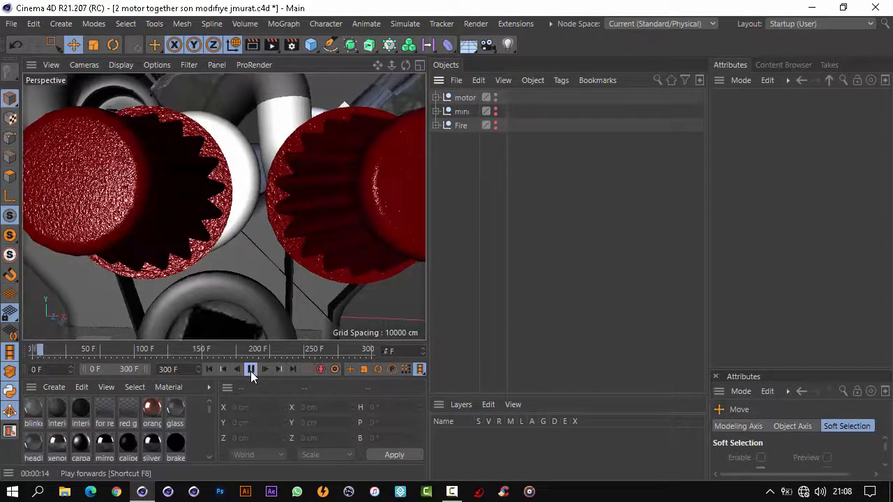
pyautogui.moveTo(392, 65); pyautogui.dragTo(425, 242)
pyautogui.moveTo(405, 65); pyautogui.dragTo(425, 242)
# Render the engine from the side in the perspective view, continuing past the missing textures
pyautogui.click(465, 98)
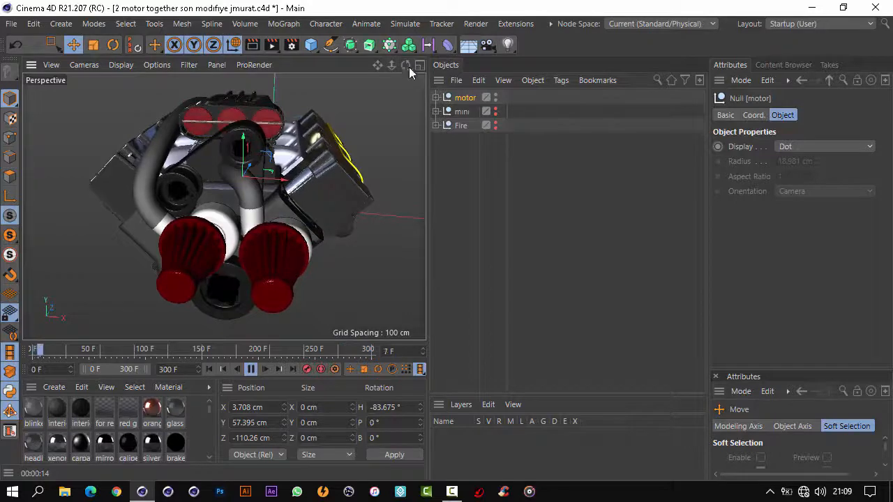
pyautogui.moveTo(407, 66); pyautogui.dragTo(425, 241)
pyautogui.moveTo(378, 67); pyautogui.dragTo(425, 241)
pyautogui.click(253, 45)
pyautogui.press('Return')
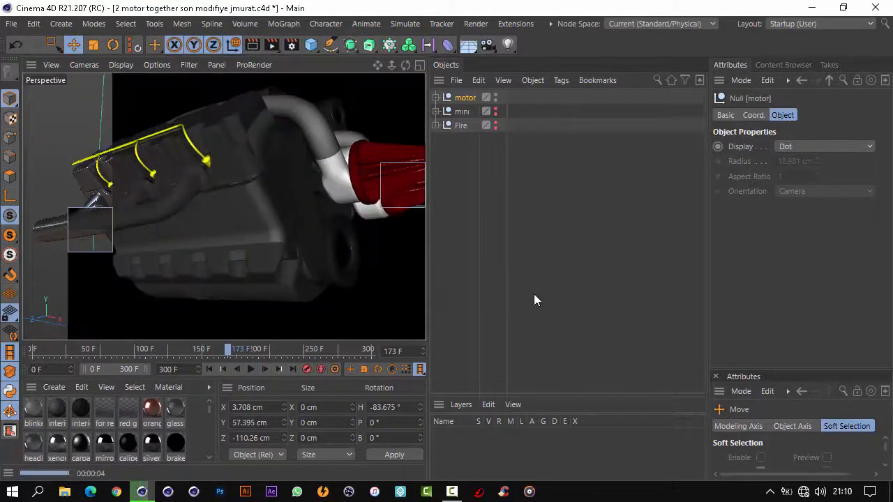
pyautogui.click(534, 299)
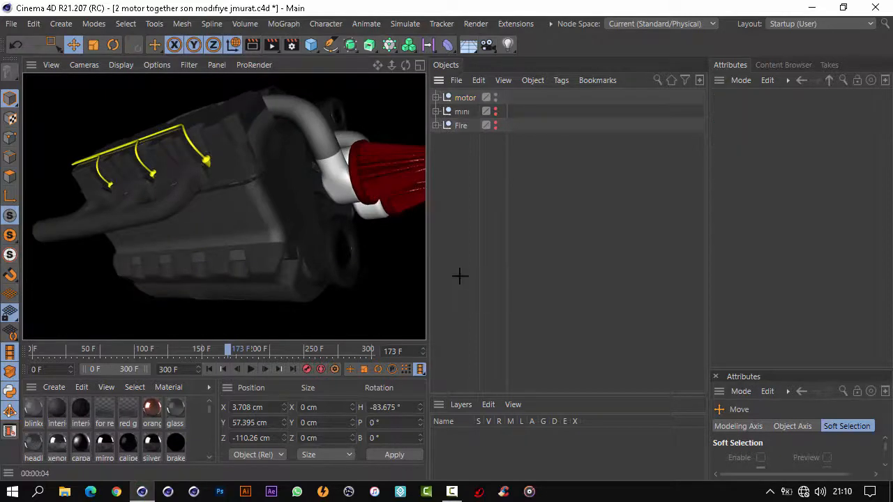
# Make the mini group visible and render the car's front end in the perspective view
pyautogui.click(496, 110)
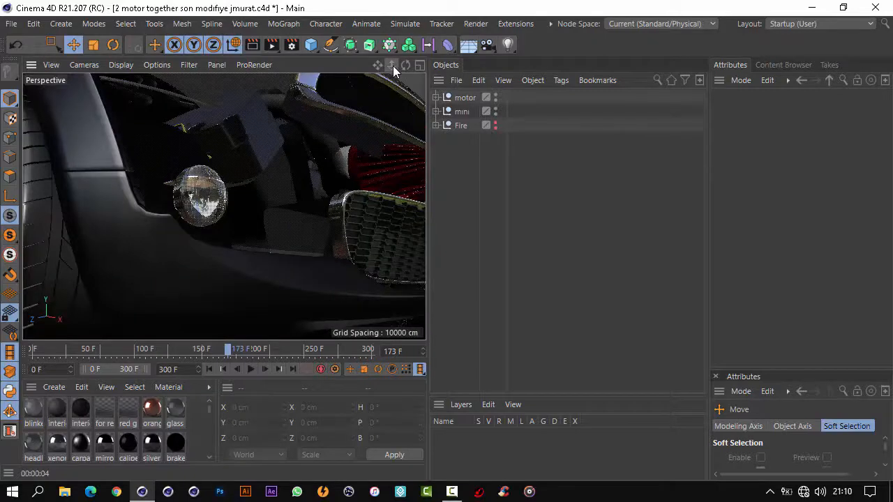
pyautogui.moveTo(393, 66); pyautogui.dragTo(426, 241)
pyautogui.moveTo(405, 66); pyautogui.dragTo(392, 94)
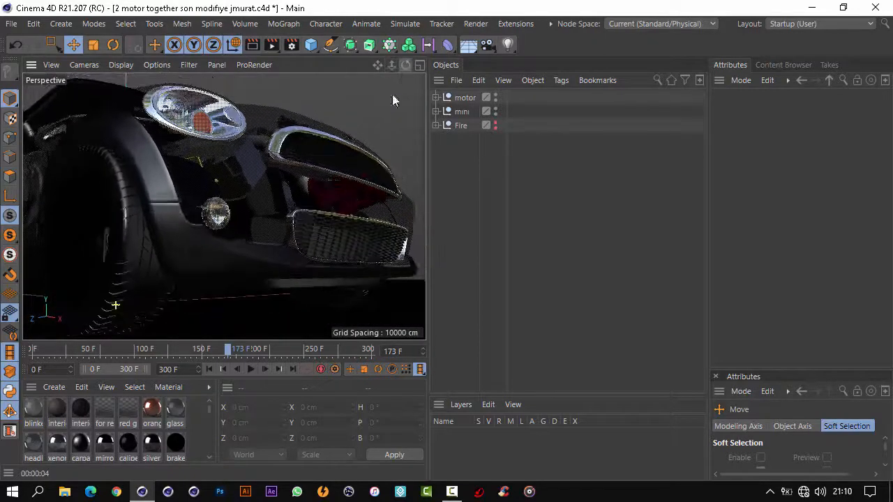
pyautogui.click(253, 45)
pyautogui.click(342, 297)
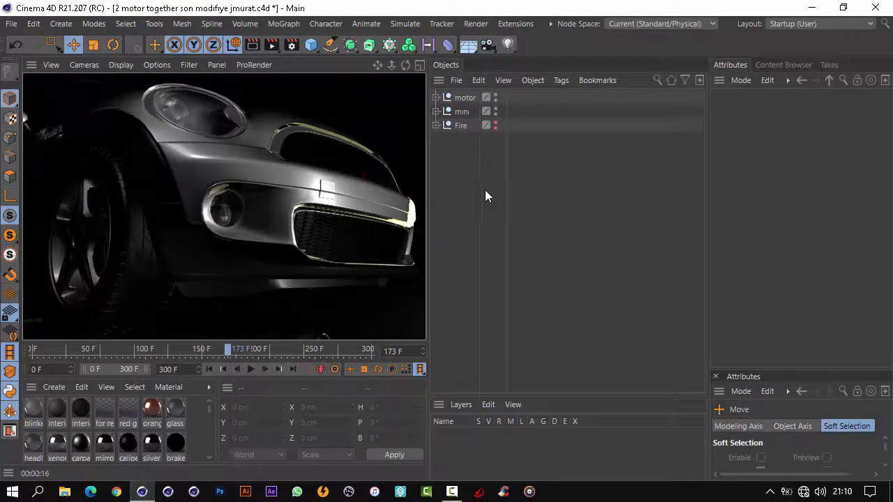
# Play the animation and render the car's hood and grille from a higher front angle
pyautogui.moveTo(405, 65); pyautogui.dragTo(363, 164)
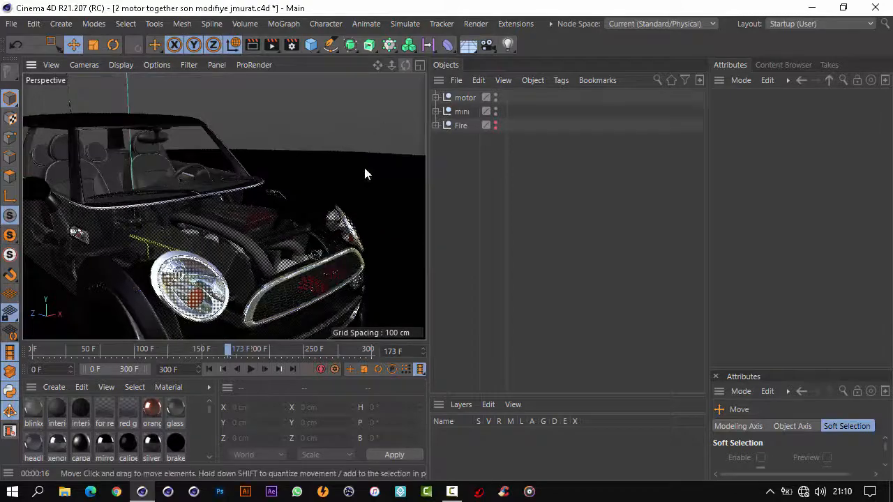
pyautogui.click(250, 369)
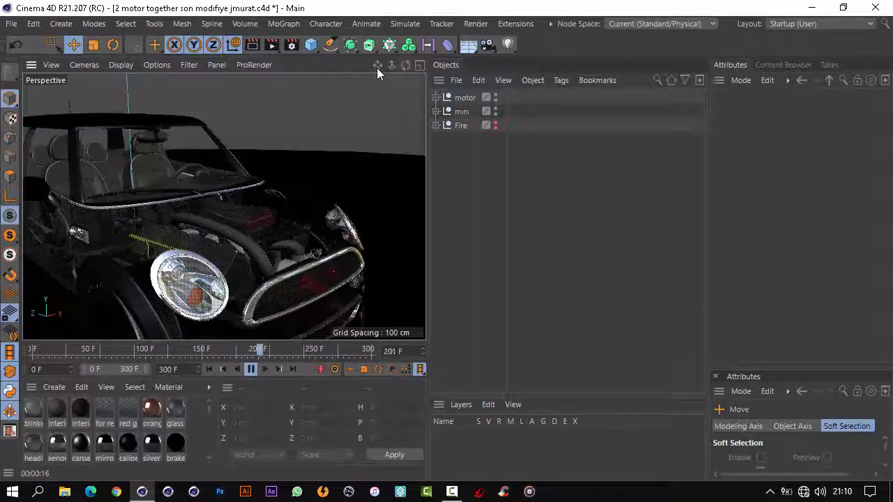
pyautogui.moveTo(376, 68); pyautogui.dragTo(425, 241)
pyautogui.click(254, 46)
pyautogui.click(261, 347)
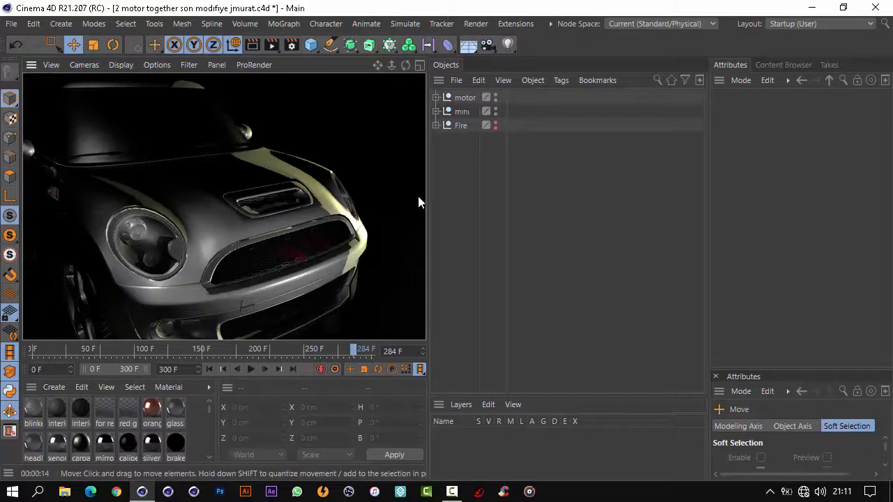
pyautogui.click(418, 196)
# Play the animation while viewing the mini's rear exhaust pipes and make the Fire group visible
pyautogui.click(461, 111)
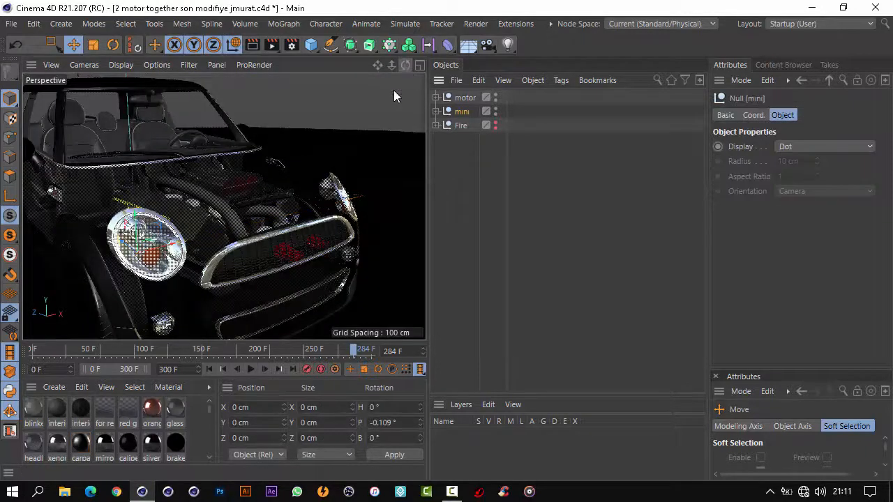
pyautogui.click(250, 369)
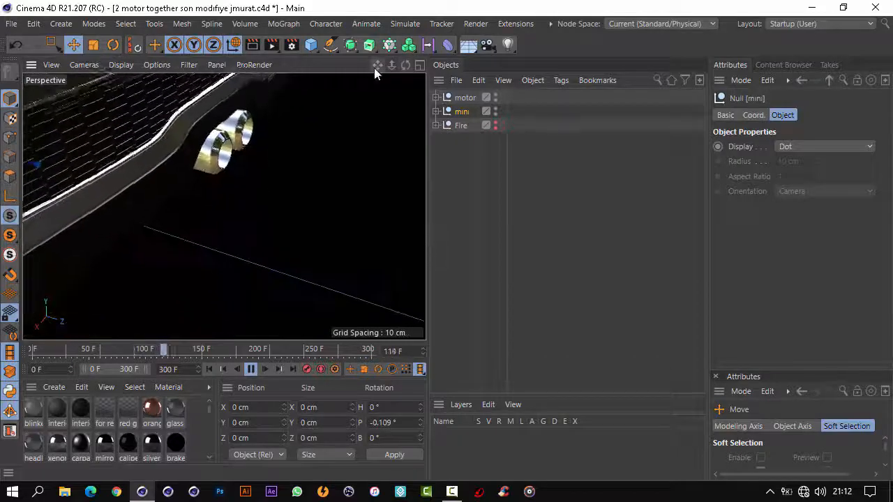
pyautogui.click(495, 124)
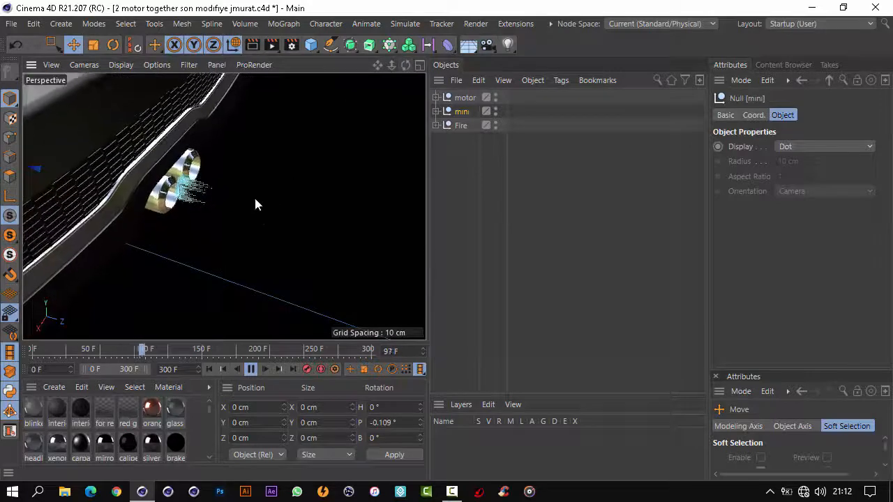
# Render the exhaust flame in the perspective view from two slightly different framings
pyautogui.click(251, 46)
pyautogui.click(271, 346)
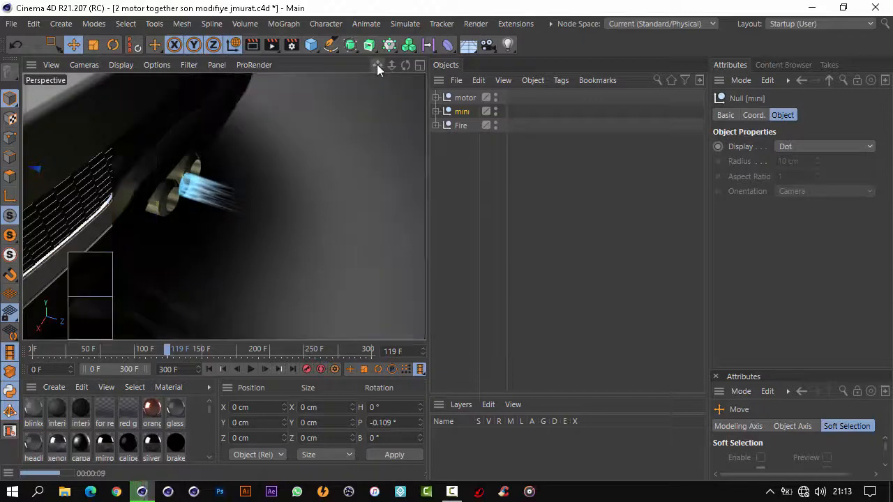
pyautogui.moveTo(380, 66); pyautogui.dragTo(425, 240)
pyautogui.click(251, 45)
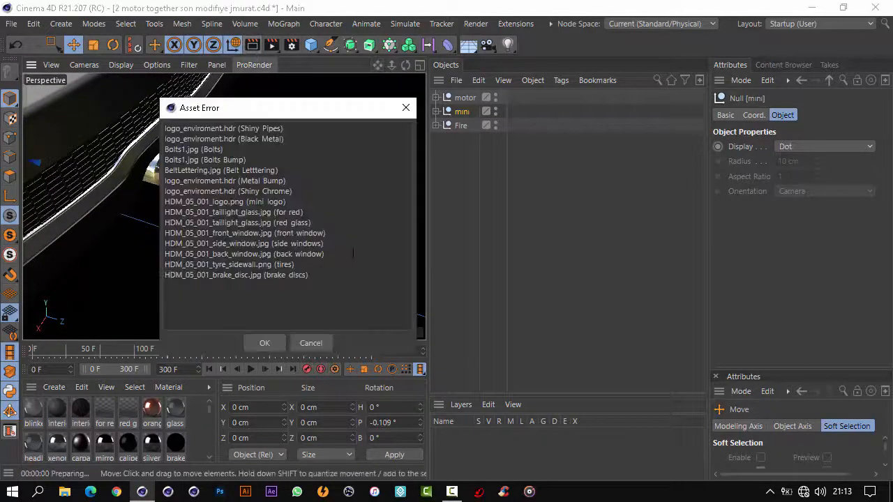
pyautogui.press('Return')
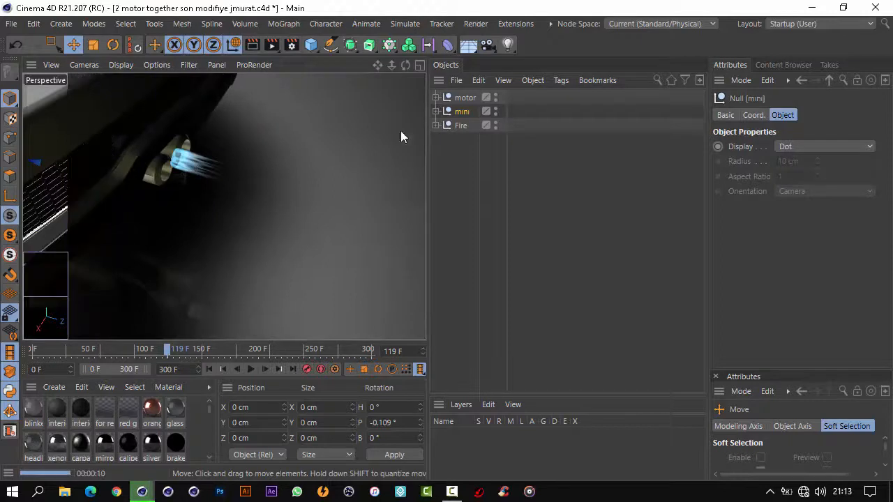
# Delete the Fire.1 cylinder from the Fire group
pyautogui.click(436, 126)
pyautogui.click(468, 140)
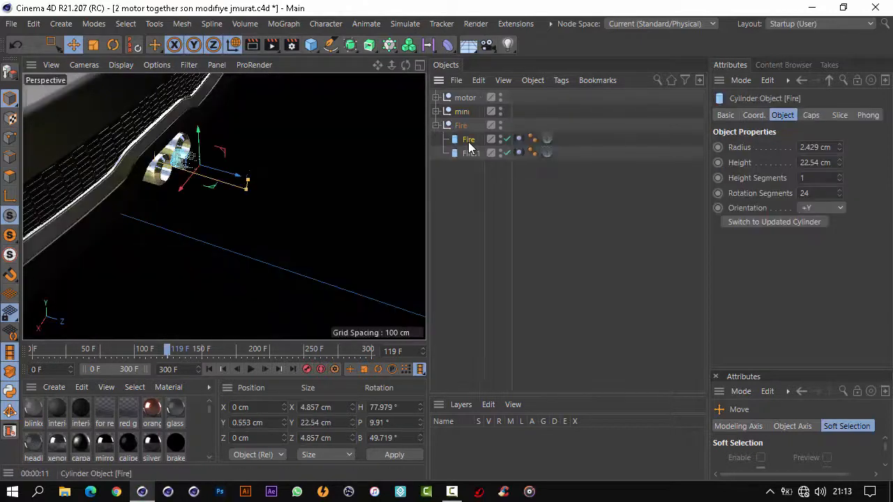
pyautogui.click(471, 155)
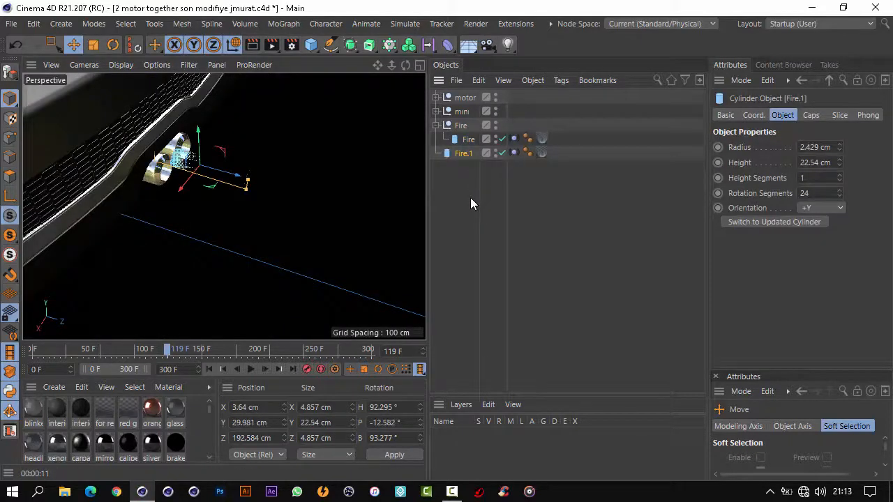
pyautogui.press('Delete')
# Select the remaining Fire cylinder and switch the Right viewport to the Back camera in the four-view layout
pyautogui.click(488, 140)
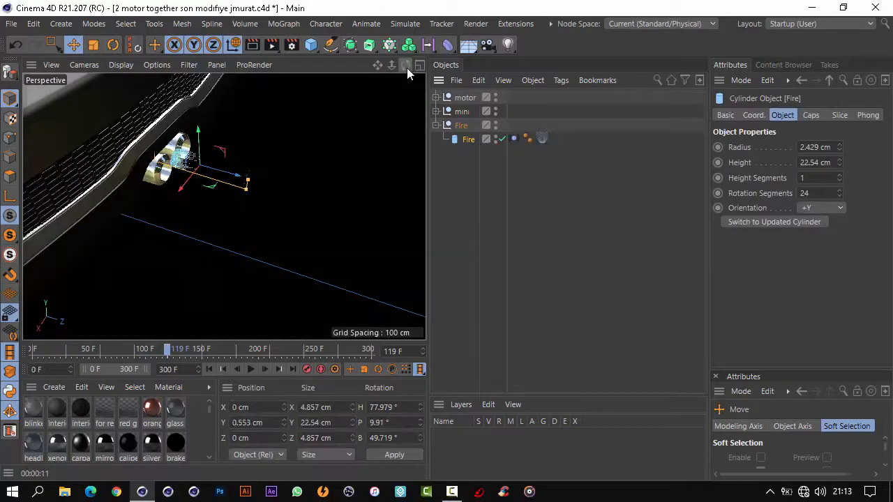
pyautogui.moveTo(407, 68); pyautogui.dragTo(425, 240)
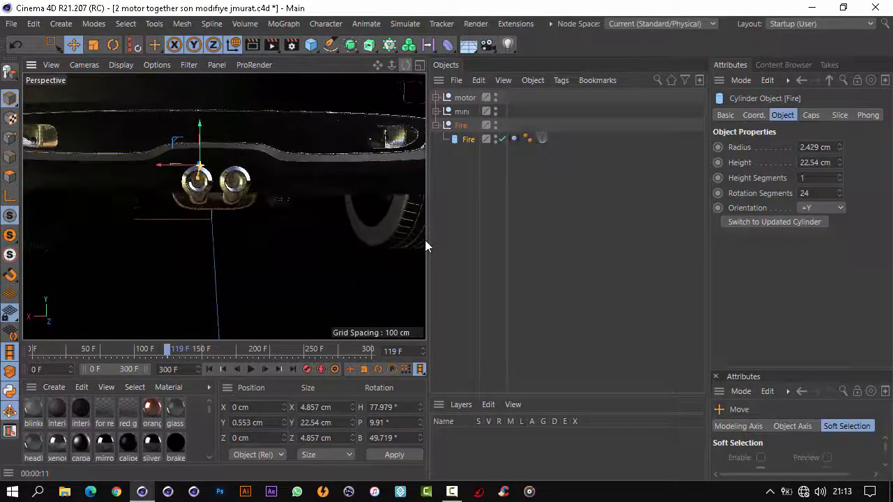
pyautogui.scroll(-10, 425, 239)
pyautogui.click(420, 66)
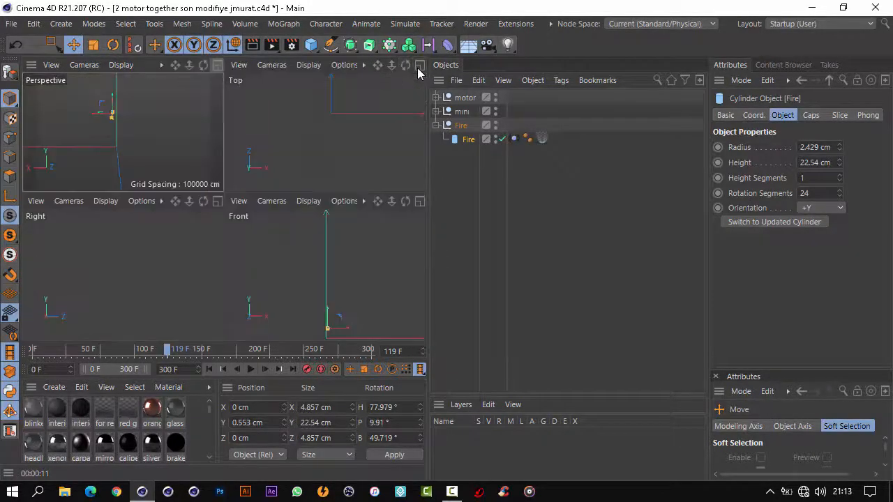
pyautogui.click(419, 201)
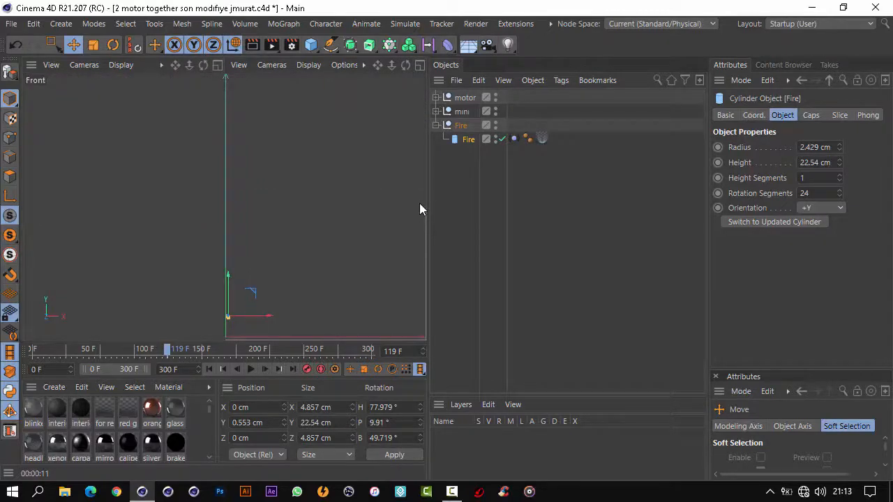
pyautogui.click(418, 66)
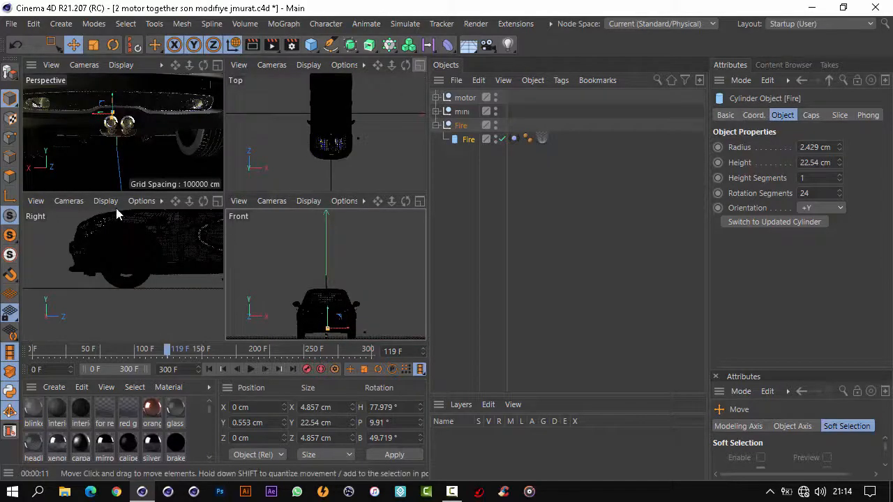
pyautogui.click(74, 202)
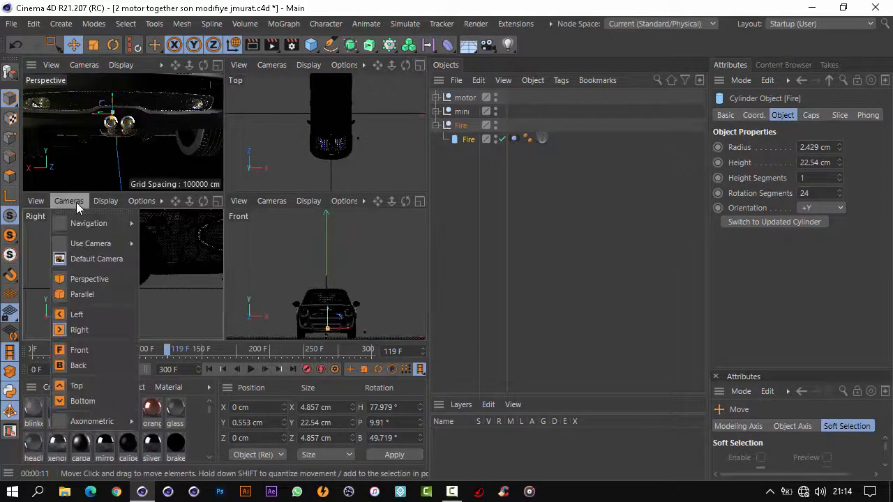
pyautogui.click(76, 367)
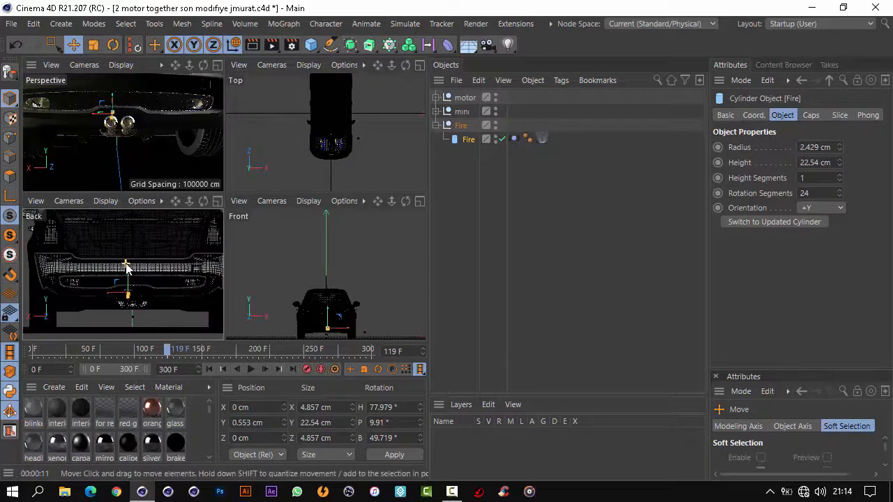
# Move the Fire cylinder down into the left exhaust pipe in the Back view, to about X 0.079, Y -2.1, Z 2.554 cm
pyautogui.scroll(3, 126, 269)
pyautogui.moveTo(175, 202); pyautogui.dragTo(223, 240)
pyautogui.scroll(4, 113, 294)
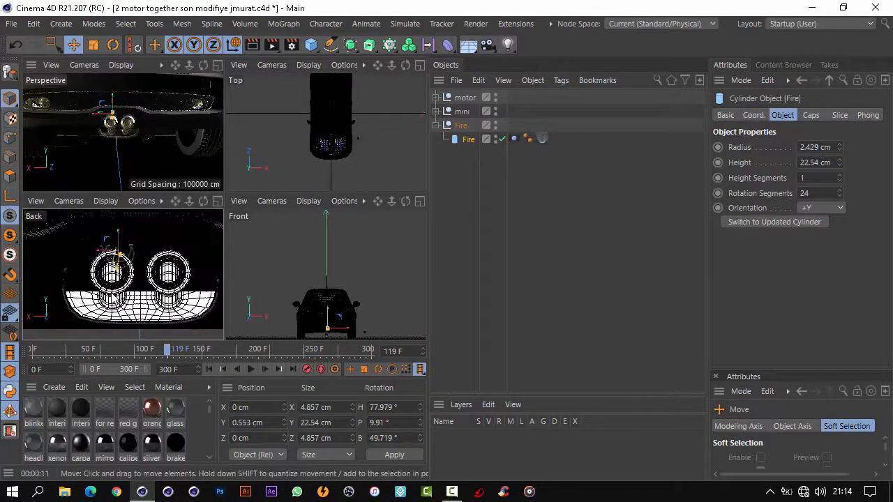
pyautogui.moveTo(118, 237); pyautogui.dragTo(118, 242)
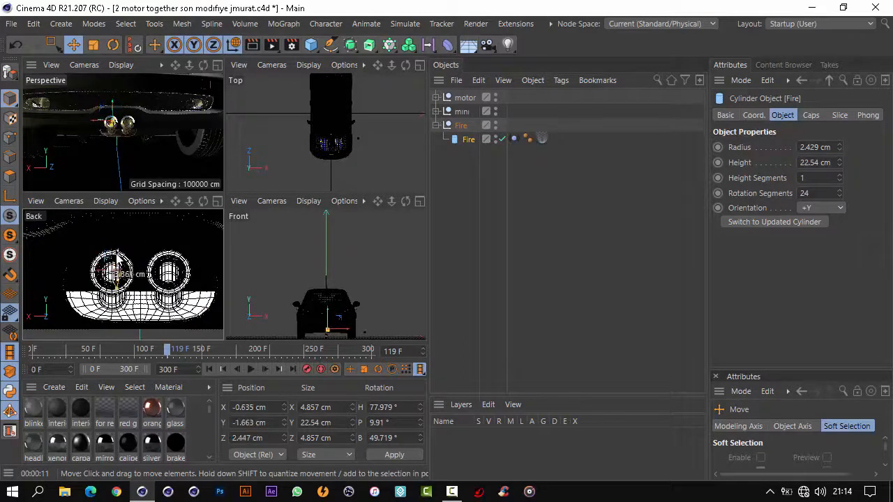
pyautogui.moveTo(109, 269); pyautogui.dragTo(98, 277)
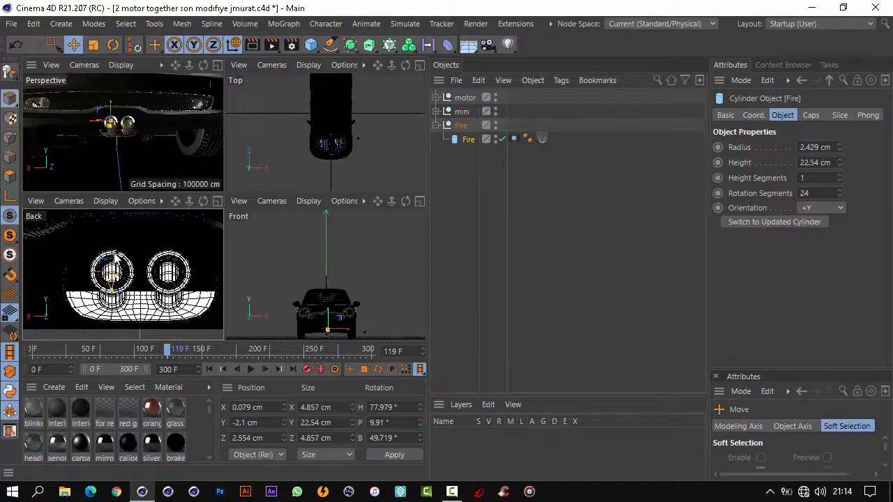
# Scale the Fire cylinder up uniformly to about 3.685 cm radius and 34.202 cm height so the flame fills the tailpipe
pyautogui.scroll(2, 112, 265)
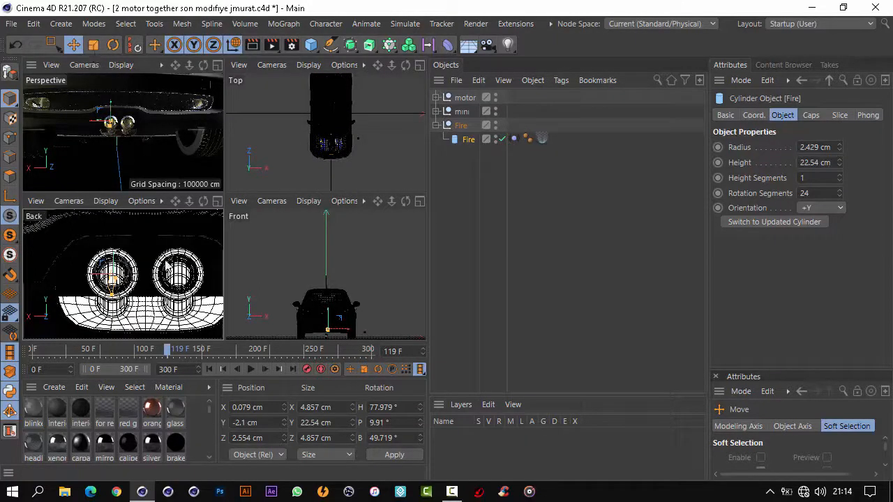
pyautogui.click(93, 46)
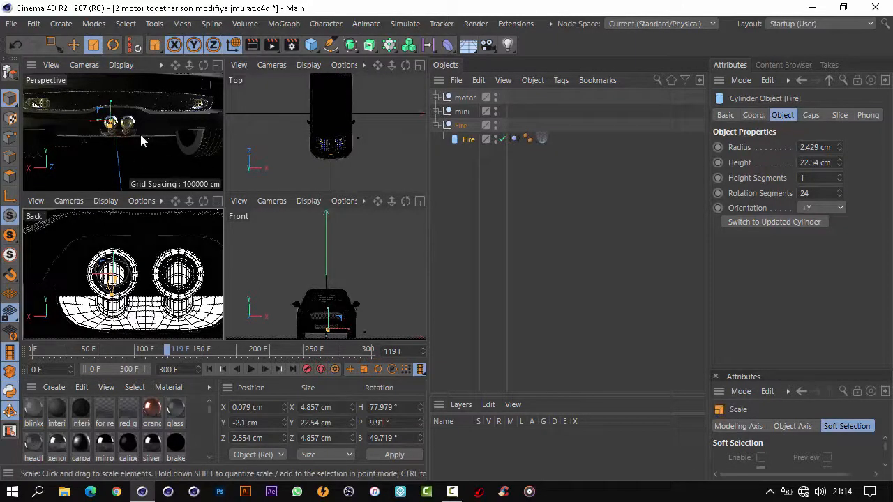
pyautogui.moveTo(145, 258); pyautogui.dragTo(169, 263)
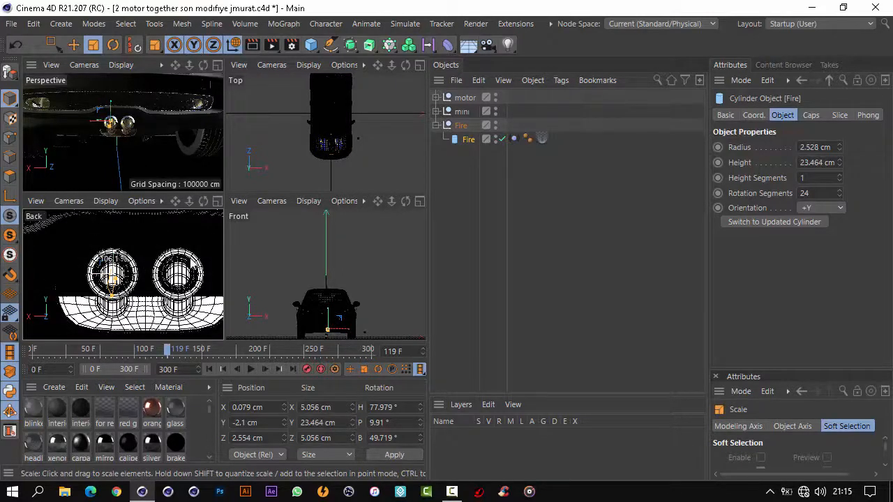
pyautogui.click(218, 67)
pyautogui.moveTo(408, 66); pyautogui.dragTo(426, 241)
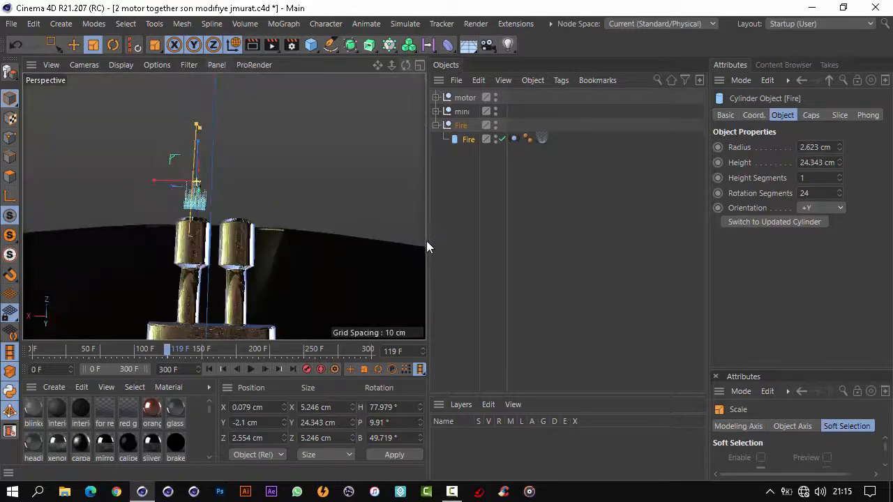
pyautogui.moveTo(278, 161); pyautogui.dragTo(448, 242)
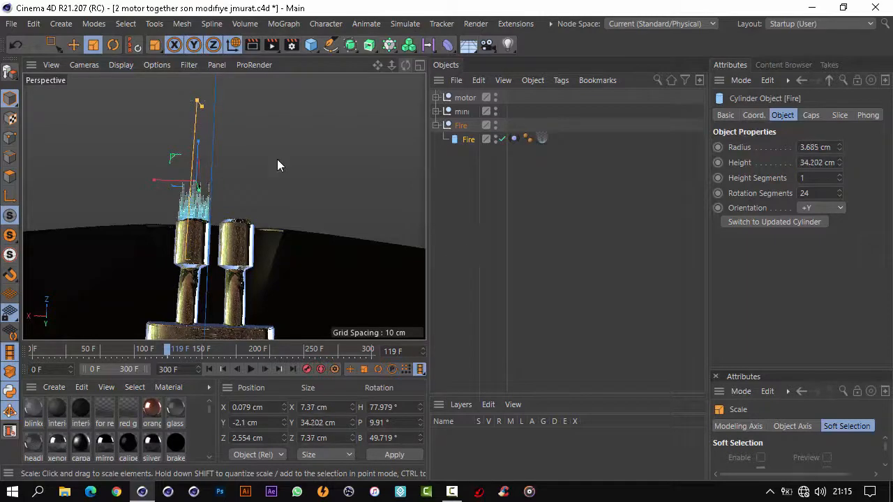
# Render the enlarged single exhaust flame in the perspective view from the side of the bumper
pyautogui.moveTo(405, 65); pyautogui.dragTo(428, 241)
pyautogui.click(252, 46)
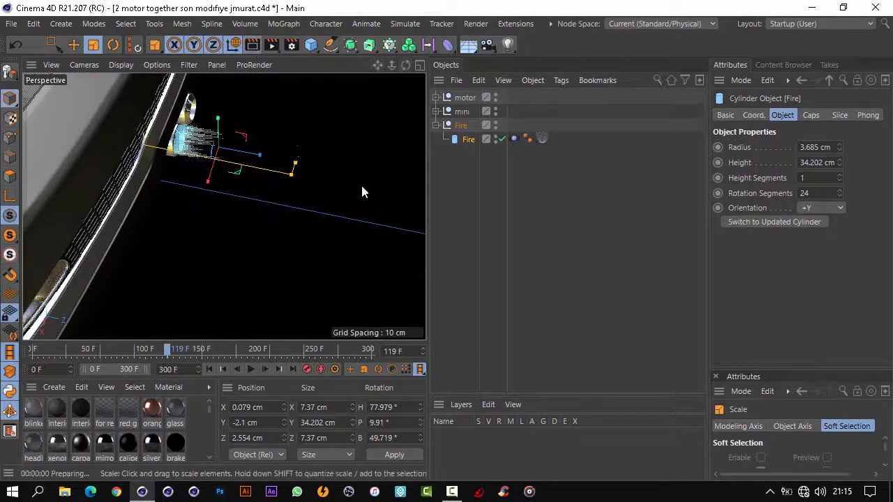
pyautogui.click(339, 299)
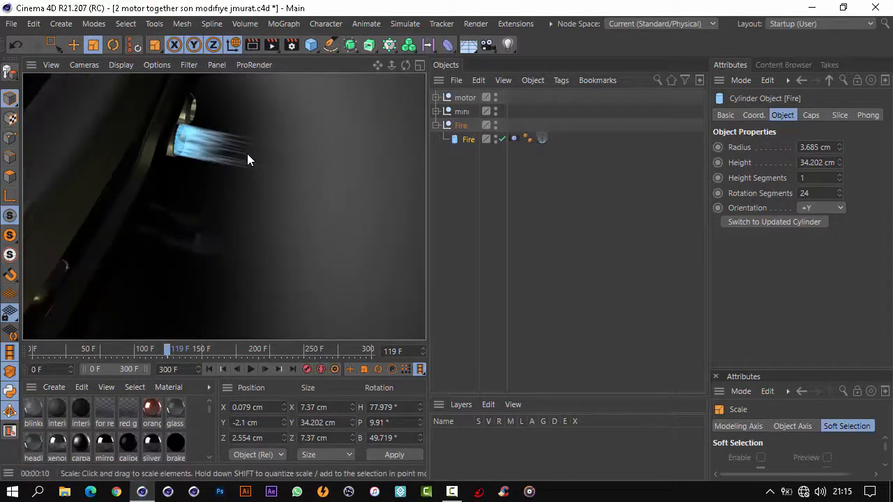
# Duplicate the Fire cylinder sideways and position the copy at the second tailpipe
pyautogui.moveTo(404, 65); pyautogui.dragTo(424, 241)
pyautogui.click(73, 45)
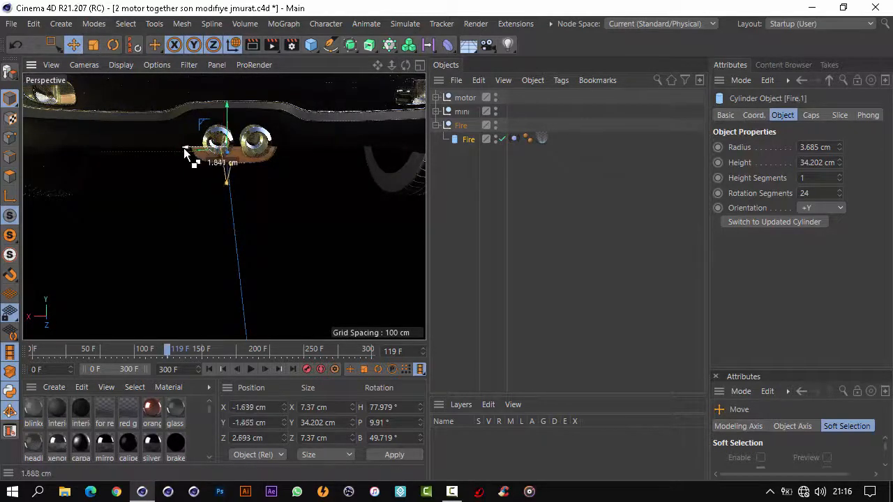
pyautogui.keyDown('ctrl'); pyautogui.moveTo(221, 161); pyautogui.dragTo(225, 160); pyautogui.keyUp('ctrl')
pyautogui.keyDown('alt'); pyautogui.moveTo(426, 245); pyautogui.dragTo(426, 241); pyautogui.keyUp('alt')
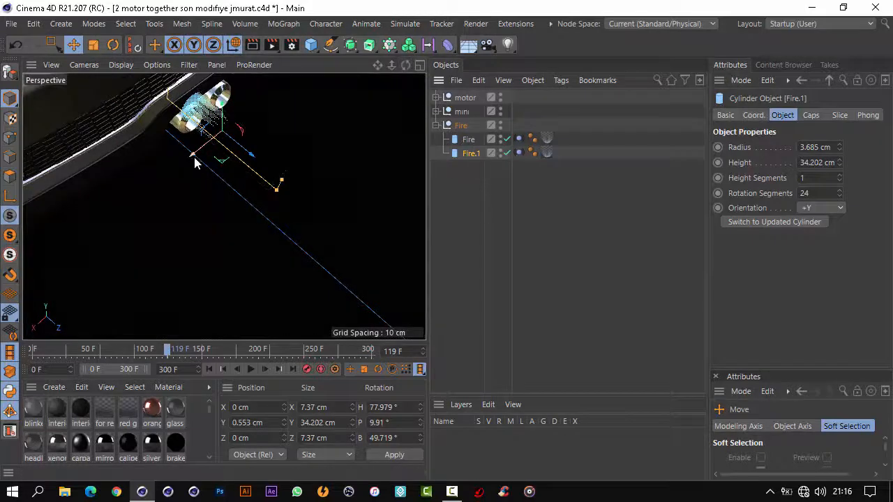
pyautogui.moveTo(193, 160); pyautogui.dragTo(230, 145)
# Select both Fire cylinders and shift them vertically to line up with the tailpipes in the Back view, at about Y 26.35 cm
pyautogui.keyDown('alt'); pyautogui.moveTo(412, 240); pyautogui.dragTo(426, 241); pyautogui.keyUp('alt')
pyautogui.moveTo(465, 191); pyautogui.dragTo(476, 134)
pyautogui.moveTo(230, 83); pyautogui.dragTo(230, 95)
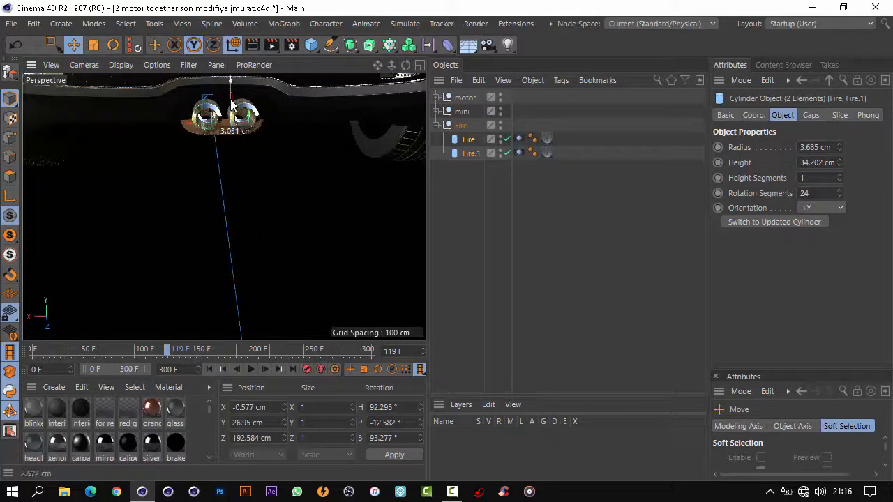
pyautogui.click(419, 65)
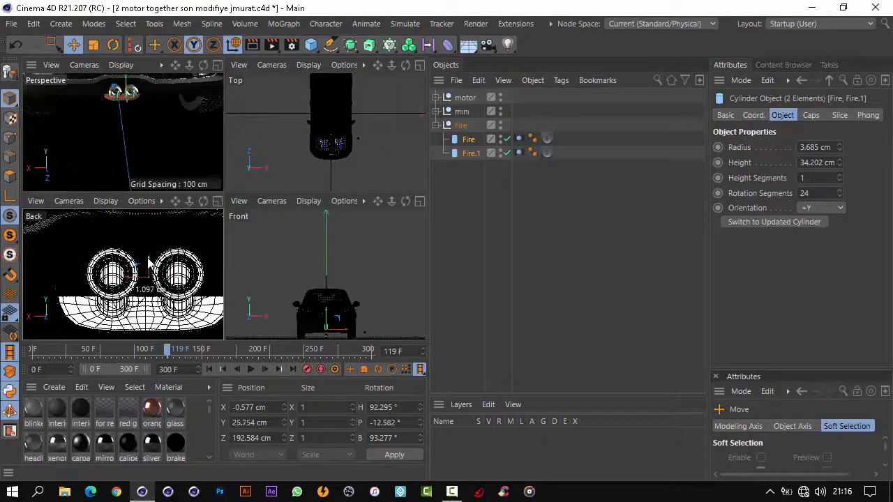
pyautogui.moveTo(147, 256); pyautogui.dragTo(148, 257)
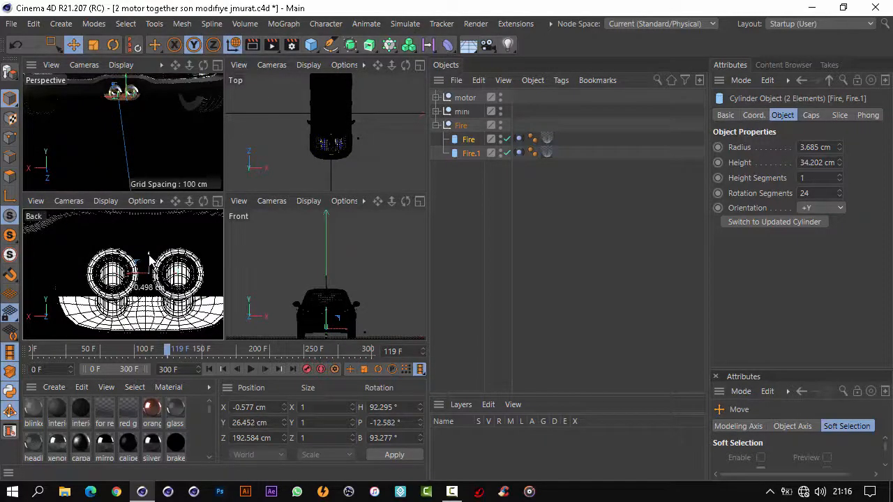
# Fine-tune both Fire cylinders against the pipe ends in the perspective view, to about Y 26.311 and Z 193.066 cm
pyautogui.click(217, 65)
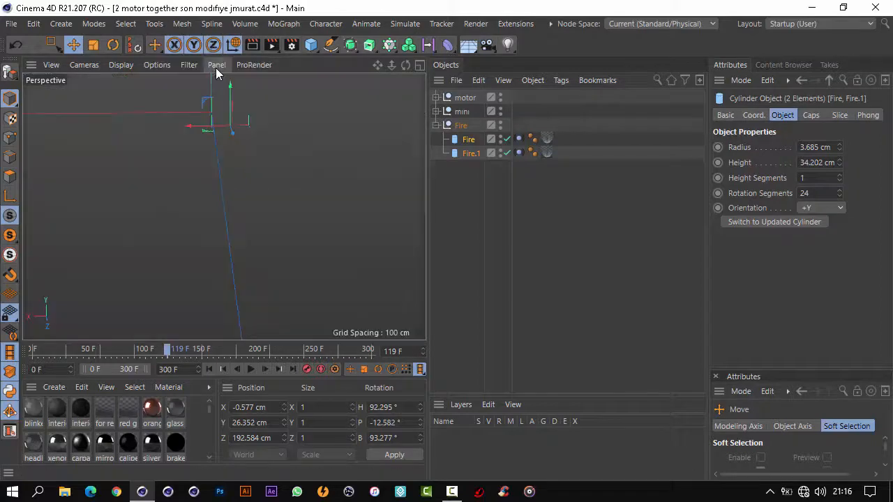
pyautogui.moveTo(422, 230); pyautogui.dragTo(426, 241)
pyautogui.moveTo(226, 129); pyautogui.dragTo(234, 110)
pyautogui.moveTo(422, 244)
pyautogui.mouseDown()
pyautogui.moveTo(428, 238)
pyautogui.moveTo(434, 249)
pyautogui.moveTo(426, 245)
pyautogui.mouseUp()
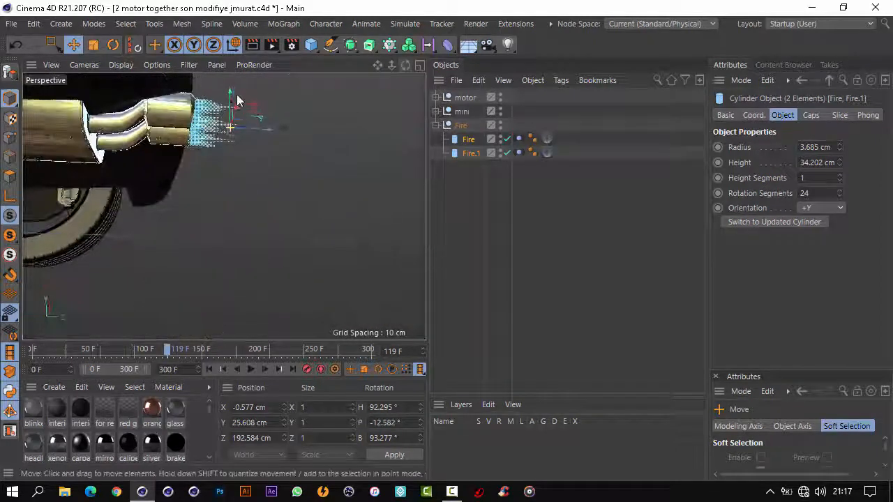
pyautogui.moveTo(237, 100); pyautogui.dragTo(231, 89)
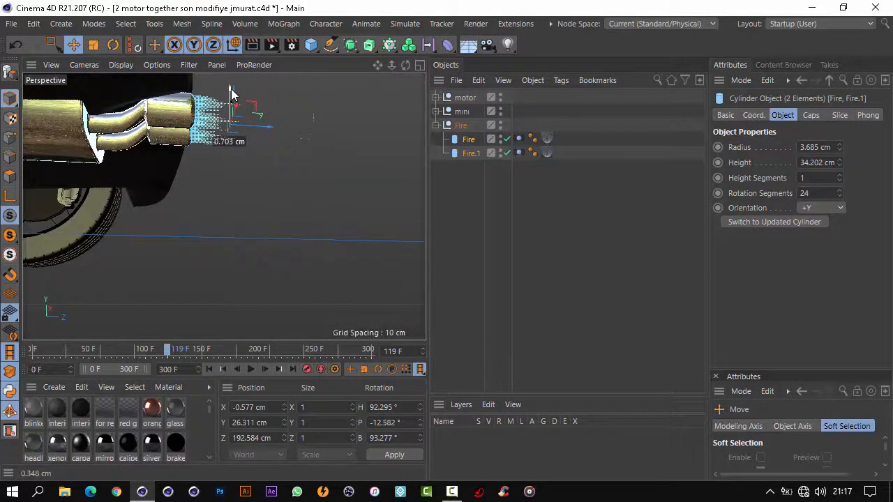
pyautogui.moveTo(268, 130); pyautogui.dragTo(271, 128)
# Render both exhaust flames in the perspective view from a close angle beside the bumper, continuing past the missing assets
pyautogui.moveTo(405, 66); pyautogui.dragTo(426, 242)
pyautogui.moveTo(378, 66); pyautogui.dragTo(427, 242)
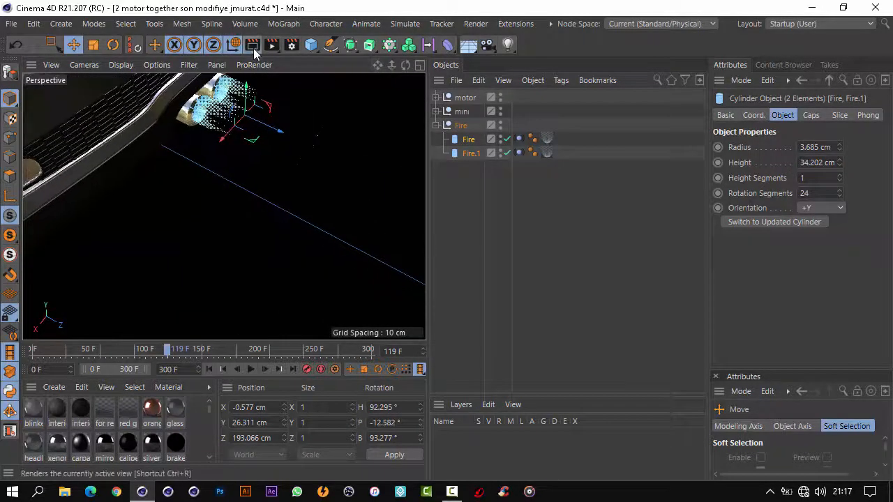
pyautogui.click(253, 48)
pyautogui.click(438, 405)
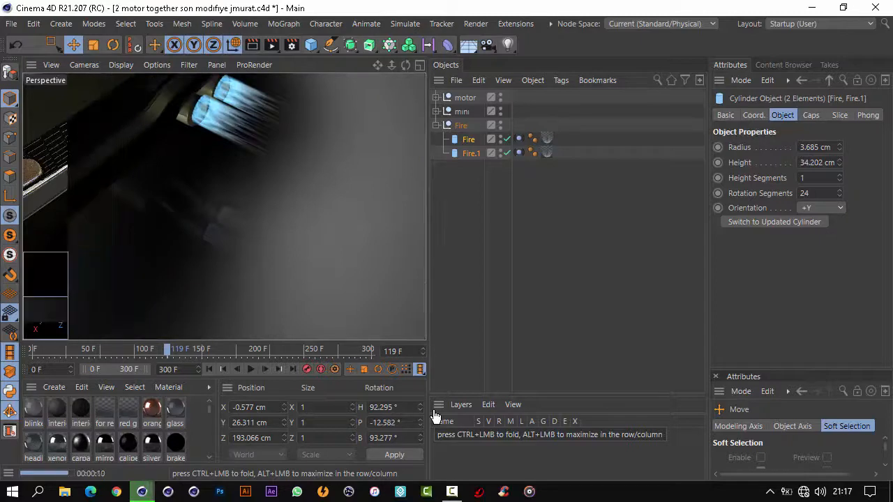
pyautogui.click(406, 66)
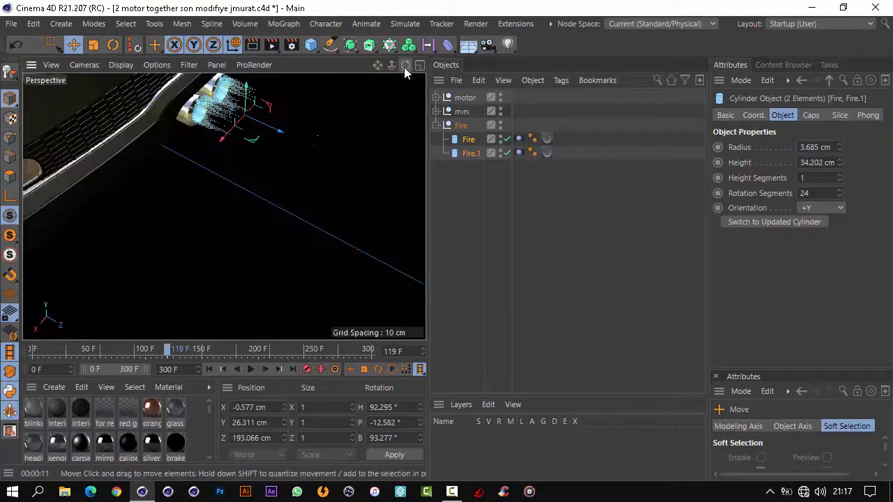
# Nudge the first Fire cylinder to about X 0.312, Y -1.868, Z 2.931 cm and render the perspective view
pyautogui.click(470, 144)
pyautogui.moveTo(213, 153); pyautogui.dragTo(212, 159)
pyautogui.click(274, 45)
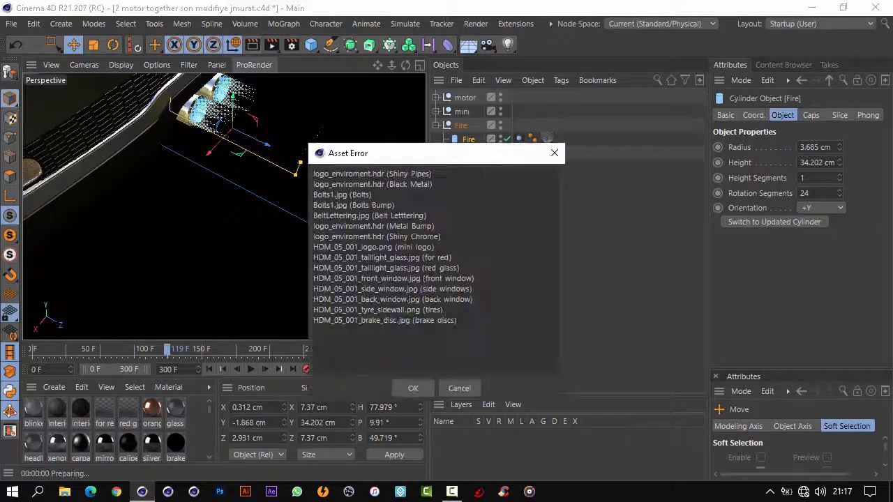
pyautogui.click(412, 392)
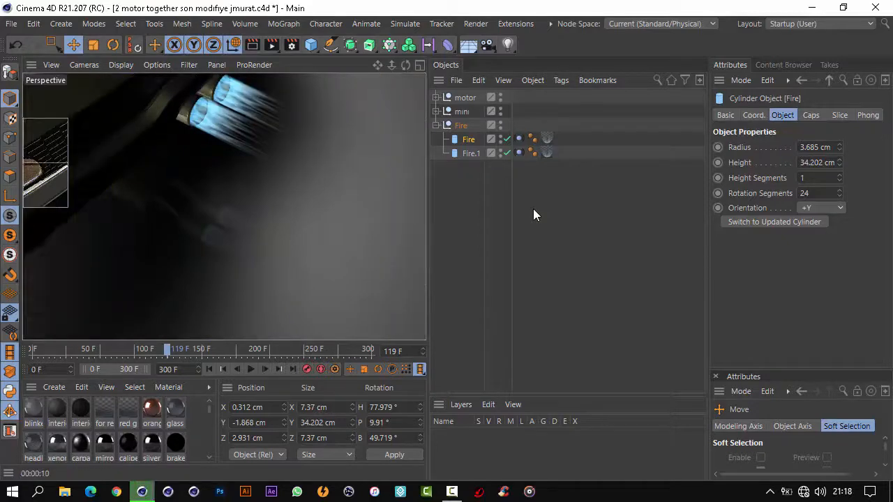
pyautogui.click(394, 70)
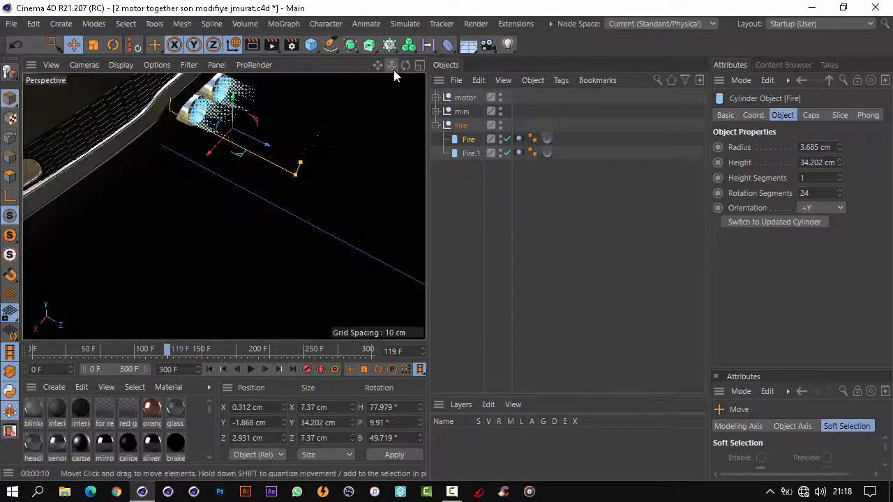
# Frame the whole car from the front and render the view, continuing past the missing assets
pyautogui.moveTo(394, 70); pyautogui.dragTo(426, 241)
pyautogui.click(253, 45)
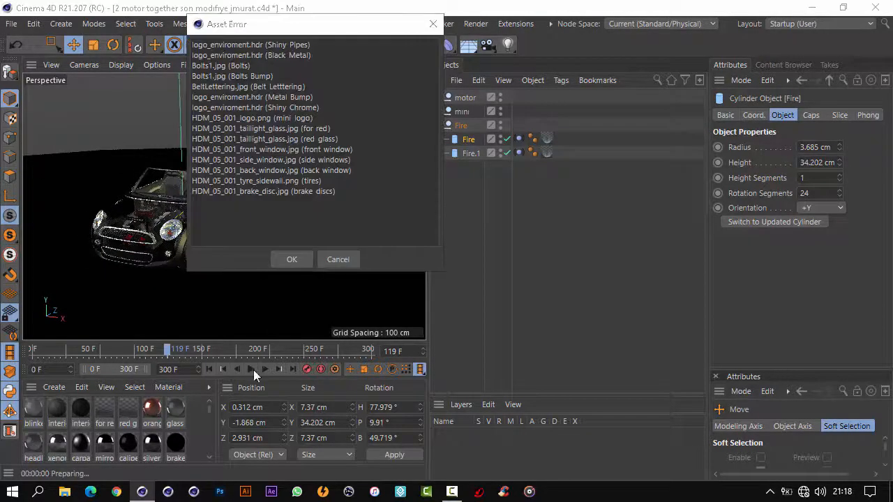
pyautogui.click(291, 260)
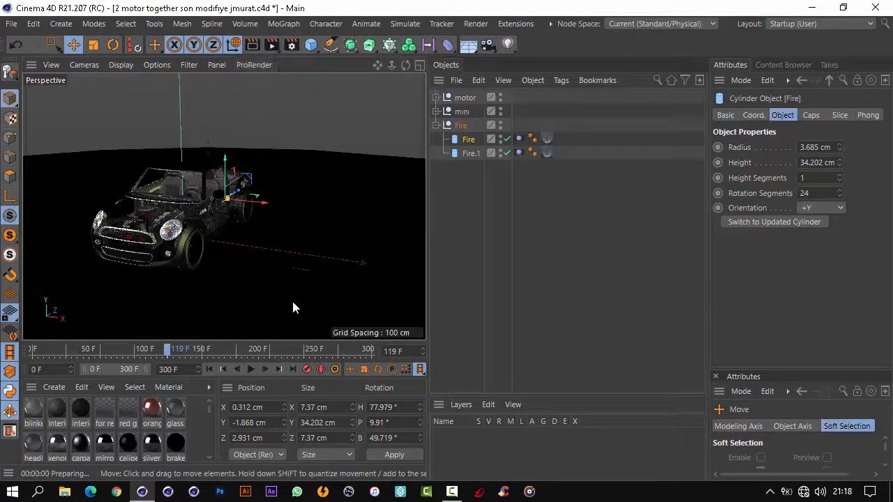
# Play the animation, collapse the Fire group, return to frame 0 and clear the selection
pyautogui.click(250, 371)
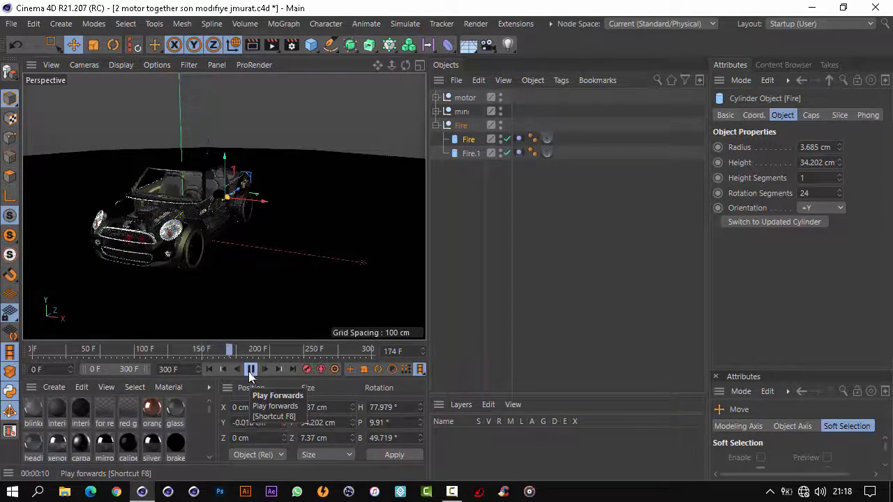
pyautogui.click(436, 125)
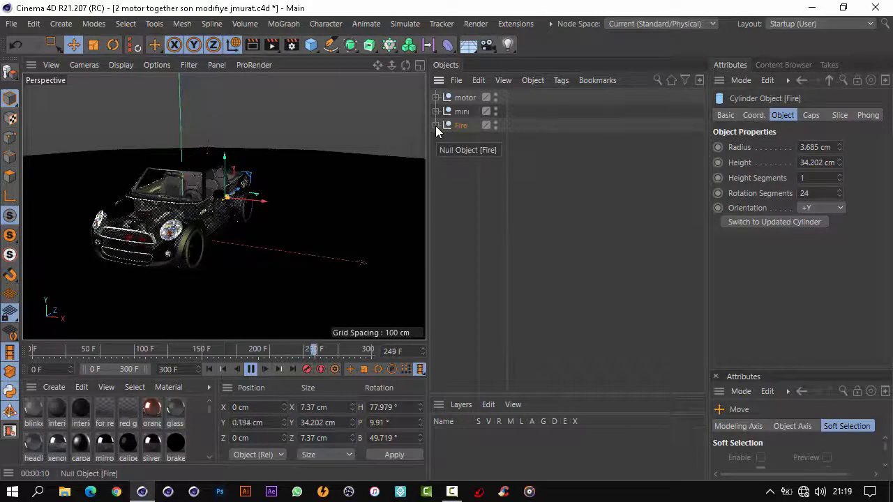
pyautogui.click(210, 369)
pyautogui.click(456, 280)
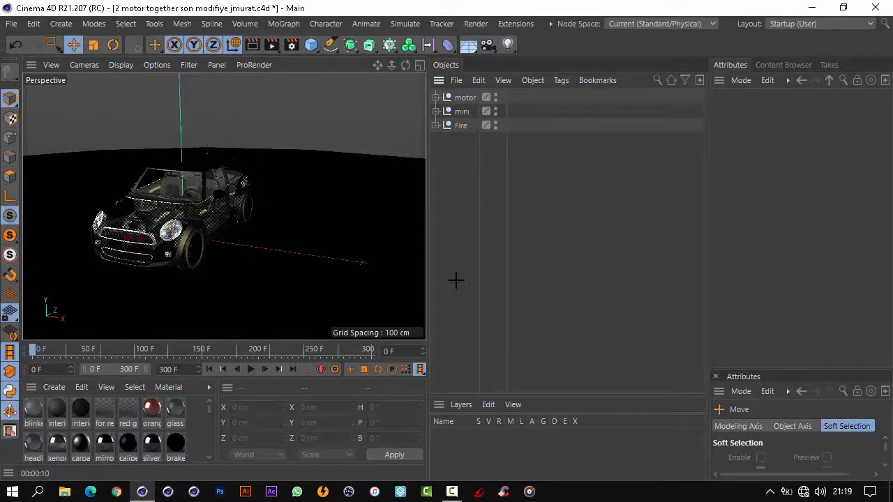